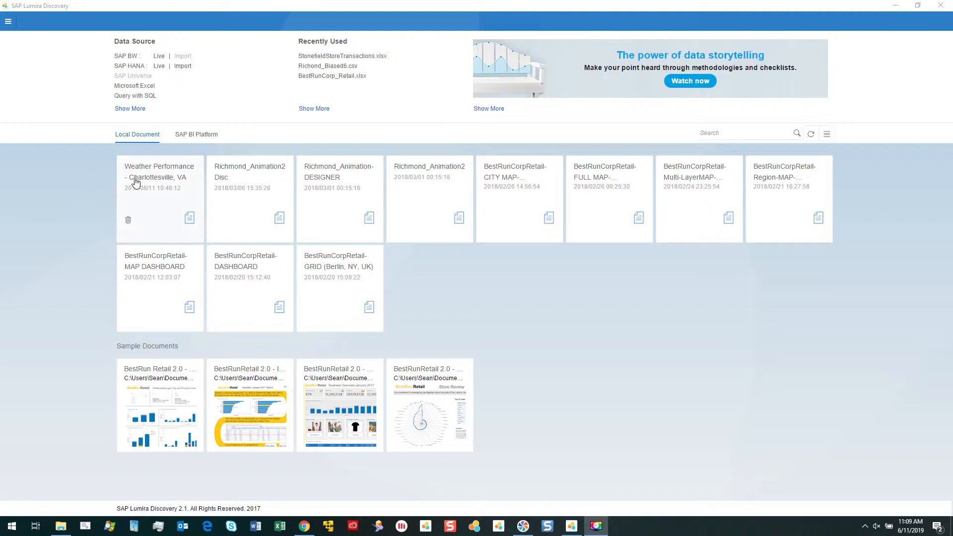
Open the local document "Weather Performance - Charlottesville, VA" and switch to the Weather Data Services page in Chrome
{"action": "left_click", "coordinate": [153, 177]}
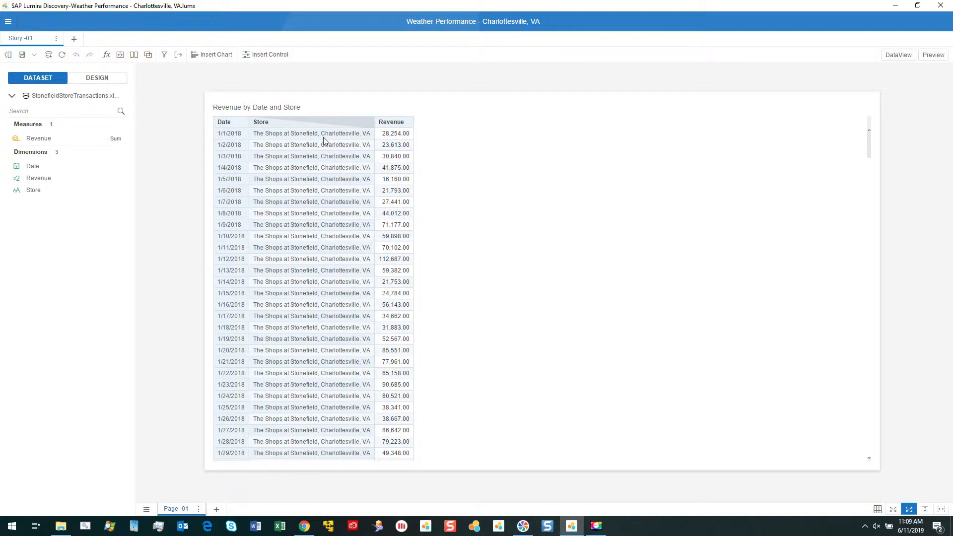
{"action": "left_click", "coordinate": [304, 526]}
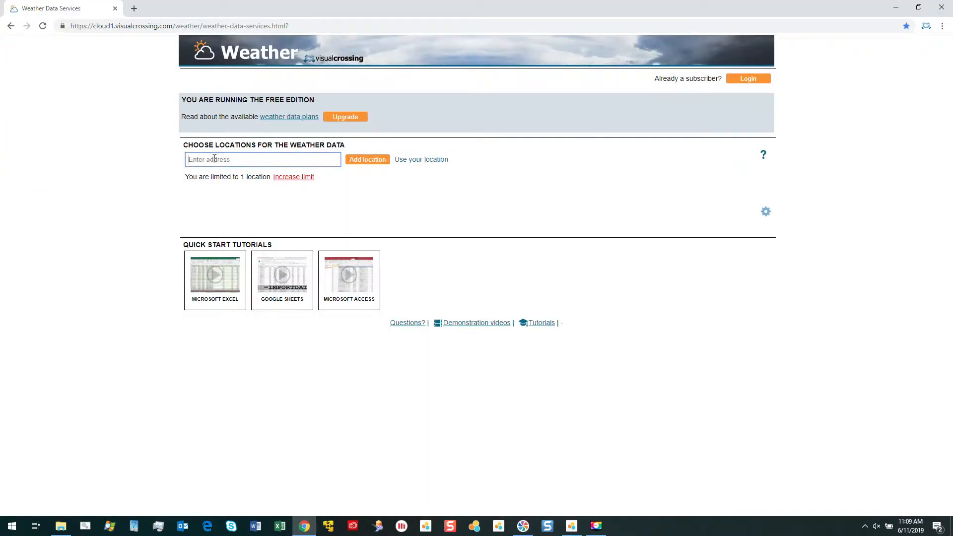
Add "The Shops at Stonefield, Charlottesville, VA" as the location for the weather data
{"action": "type", "text": "The Sho"}
{"action": "type", "text": "ps at"}
{"action": "type", "text": " STone"}
{"action": "type", "text": "ne"}
{"action": "type", "text": "field, Charlotte"}
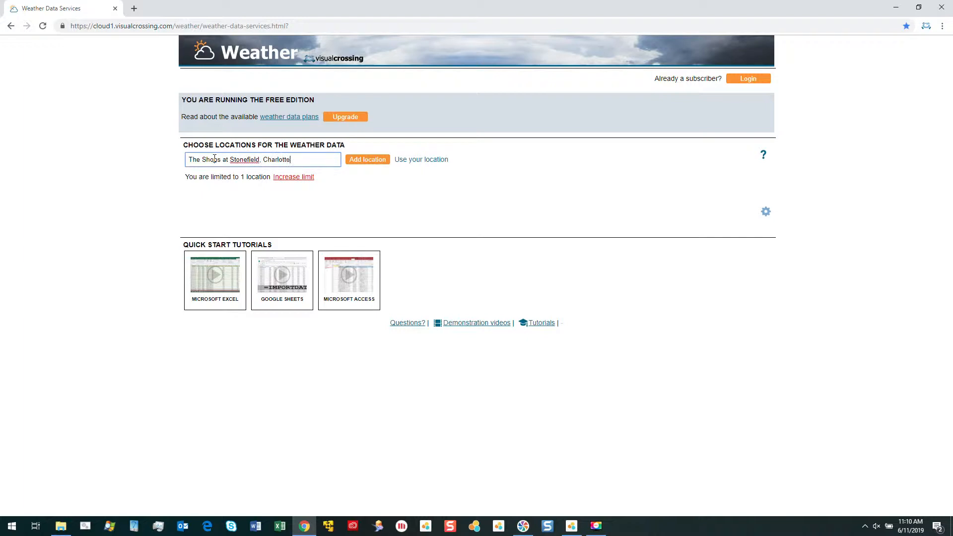
{"action": "type", "text": "sville, VA"}
{"action": "left_click", "coordinate": [352, 165]}
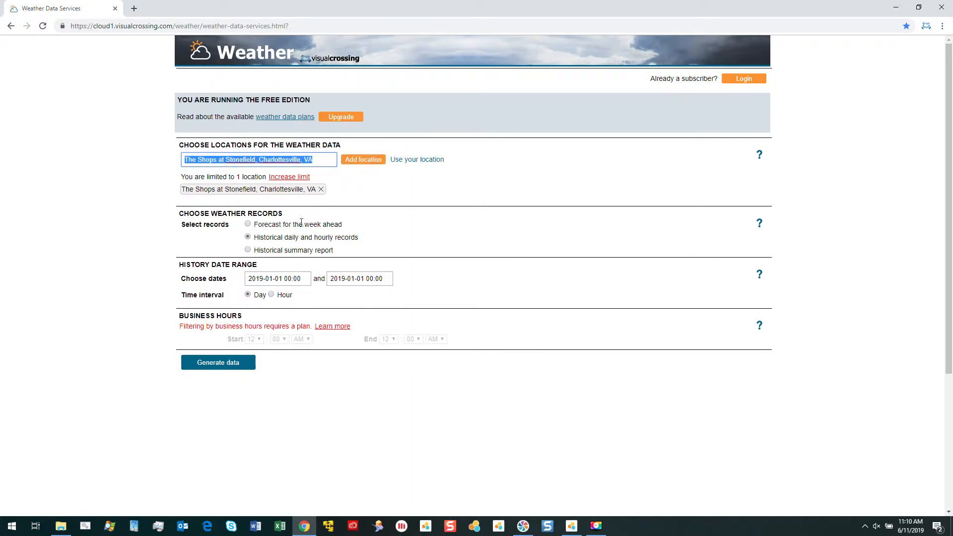
Set the history date range from 2018-01-01 to 2018-12-31 and generate the weather data
{"action": "left_click", "coordinate": [291, 283]}
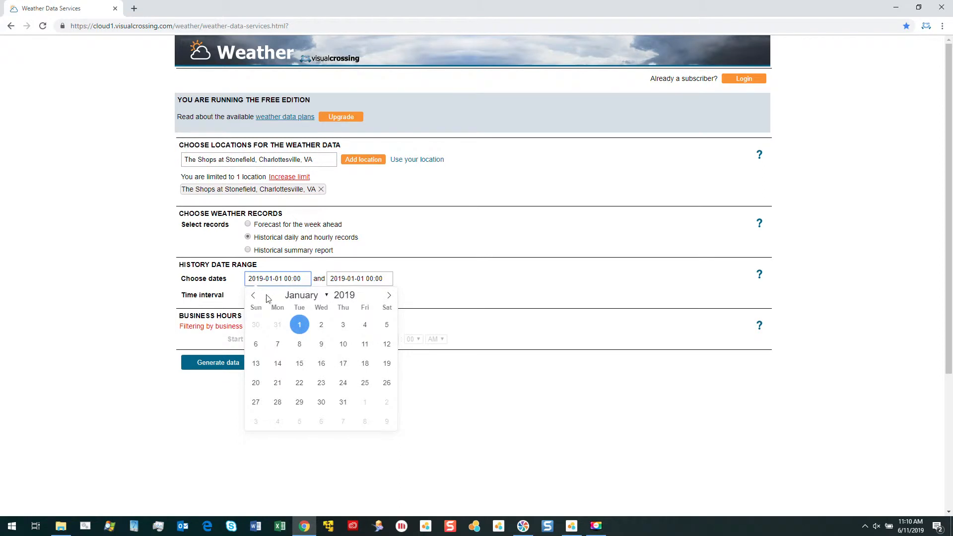
{"action": "left_click", "coordinate": [358, 298]}
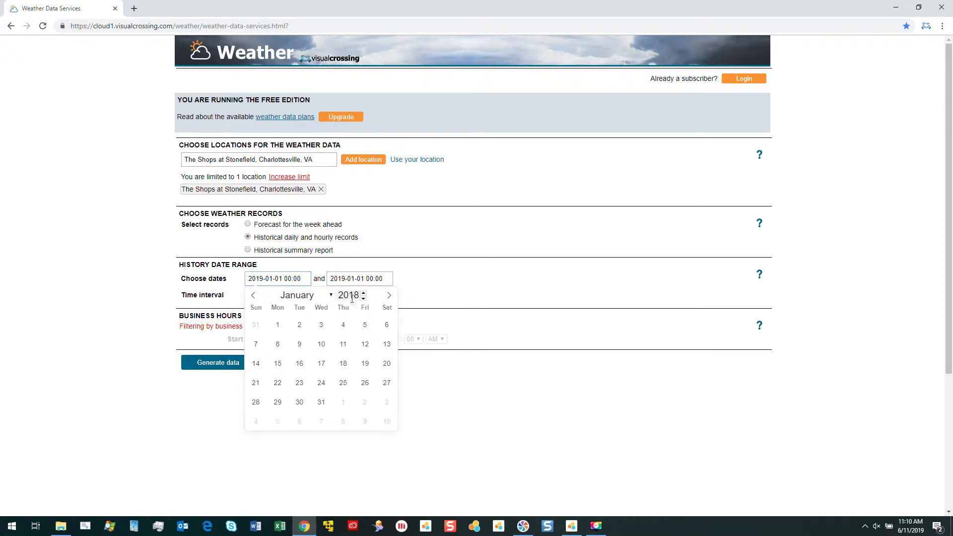
{"action": "left_click", "coordinate": [277, 325]}
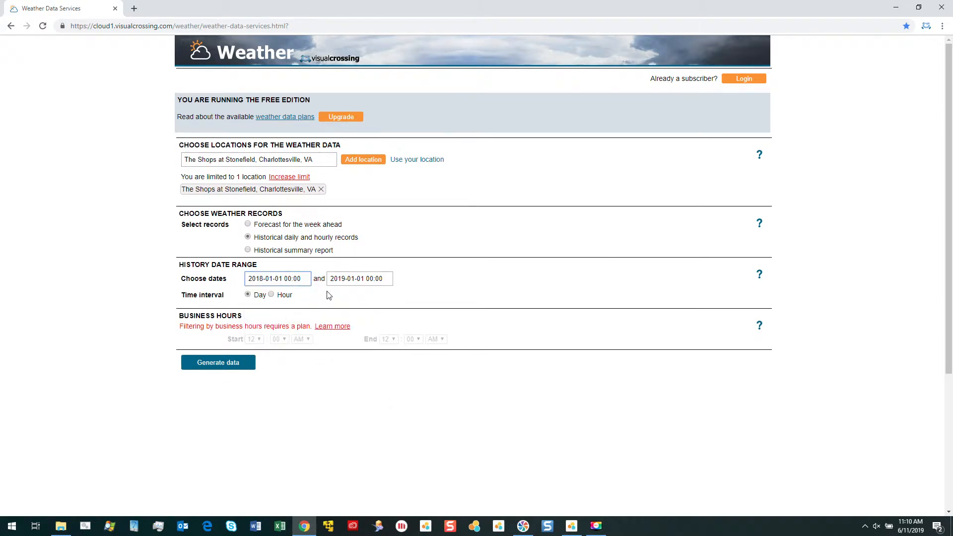
{"action": "left_click", "coordinate": [338, 285]}
{"action": "left_click", "coordinate": [359, 326]}
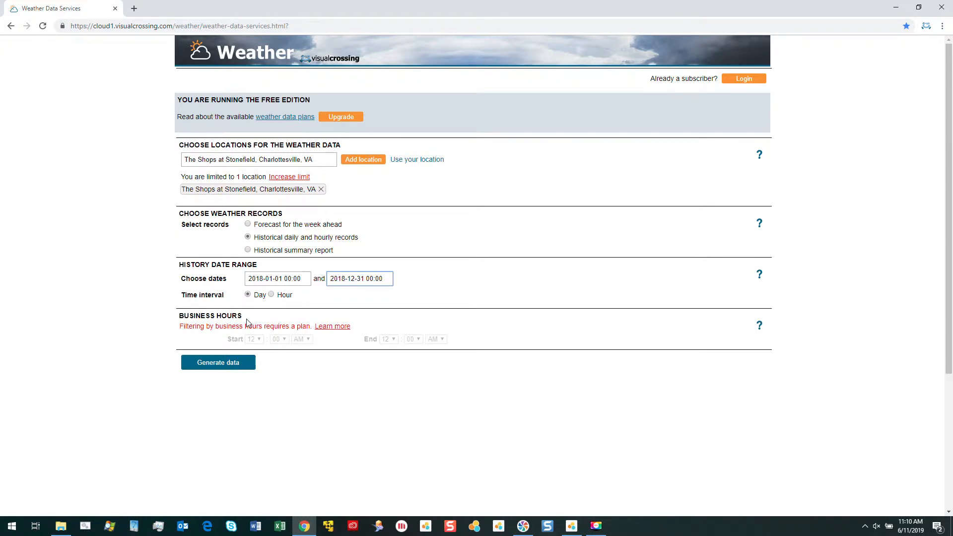
{"action": "left_click", "coordinate": [235, 368]}
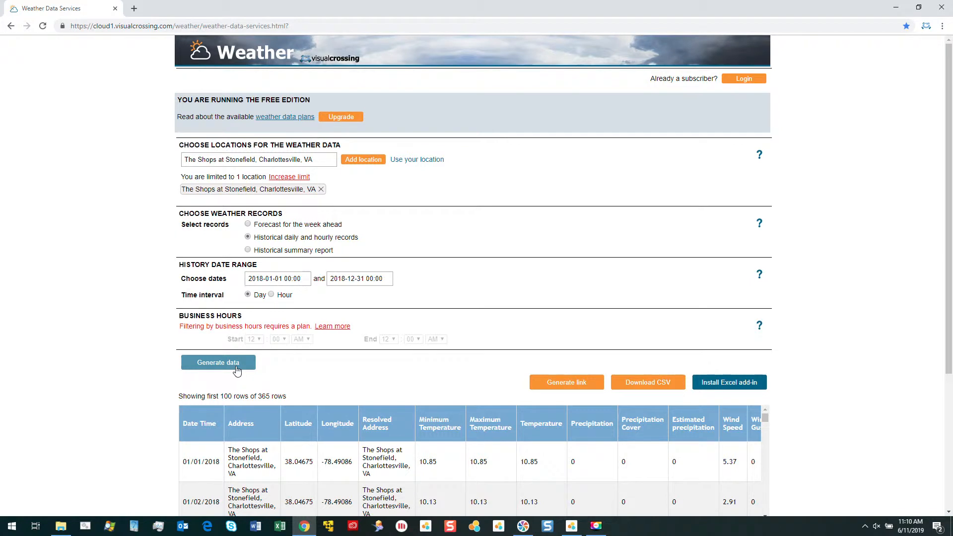
Download the generated weather records as a CSV file and show the file in its folder
{"action": "left_click_drag", "start_coordinate": [766, 419], "coordinate": [765, 427]}
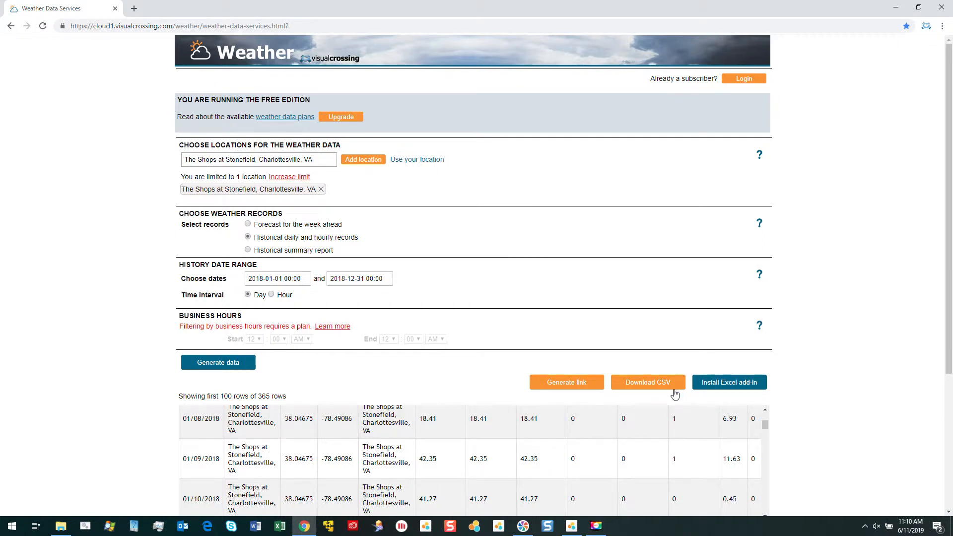
{"action": "left_click", "coordinate": [653, 387]}
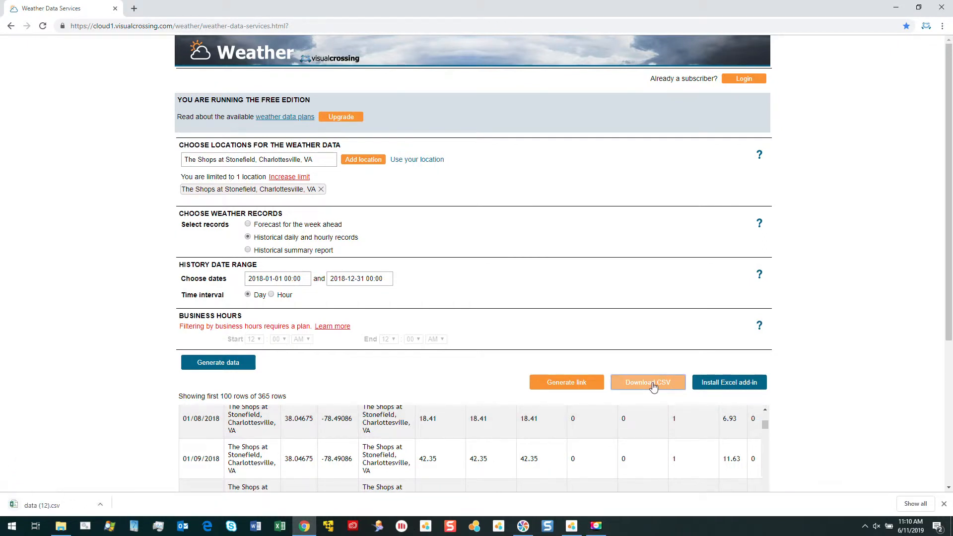
{"action": "left_click", "coordinate": [103, 506]}
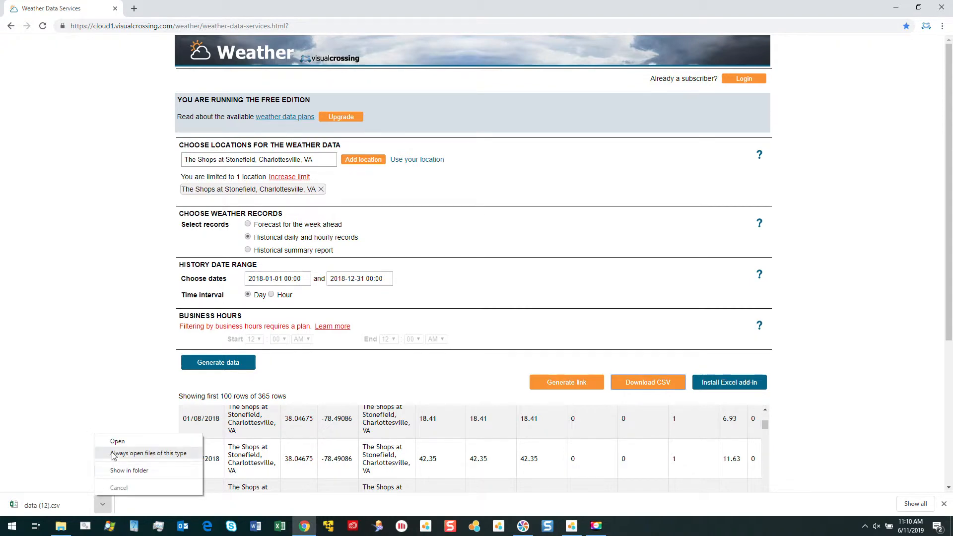
{"action": "left_click", "coordinate": [122, 469]}
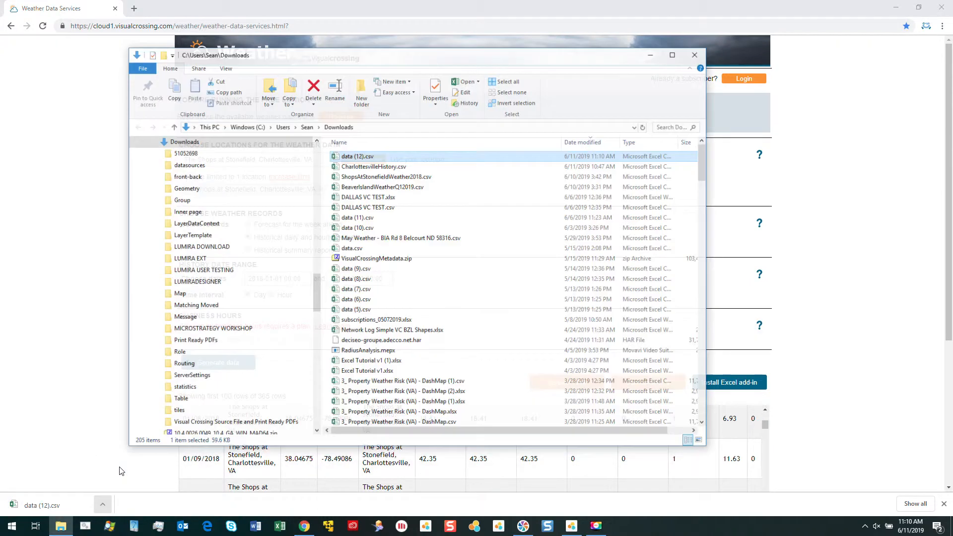
Rename the downloaded file data (12).csv as StonefieldWeatherHistory.csv and minimize the folder window
{"action": "left_click", "coordinate": [365, 149]}
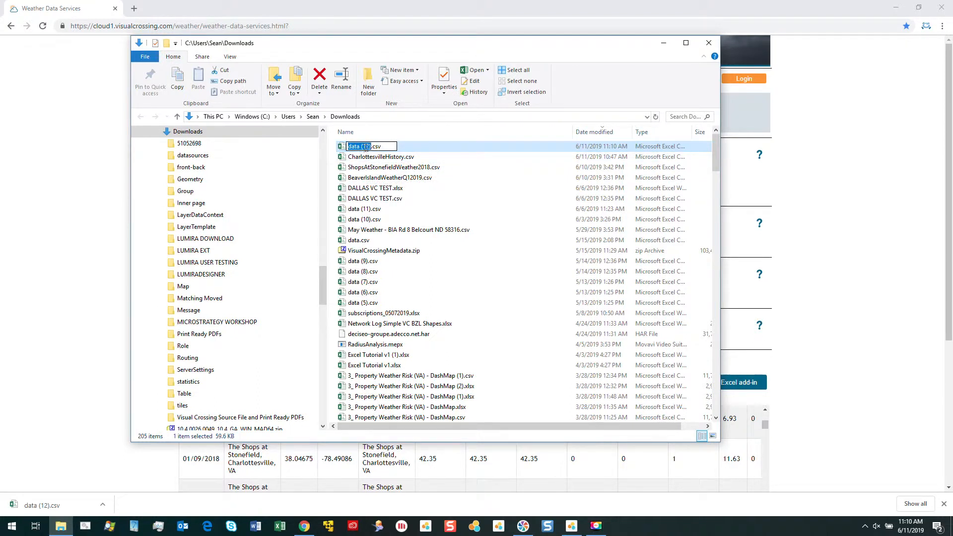
{"action": "type", "text": "Stonefiel"}
{"action": "type", "text": "d"}
{"action": "type", "text": "WeatherHistor"}
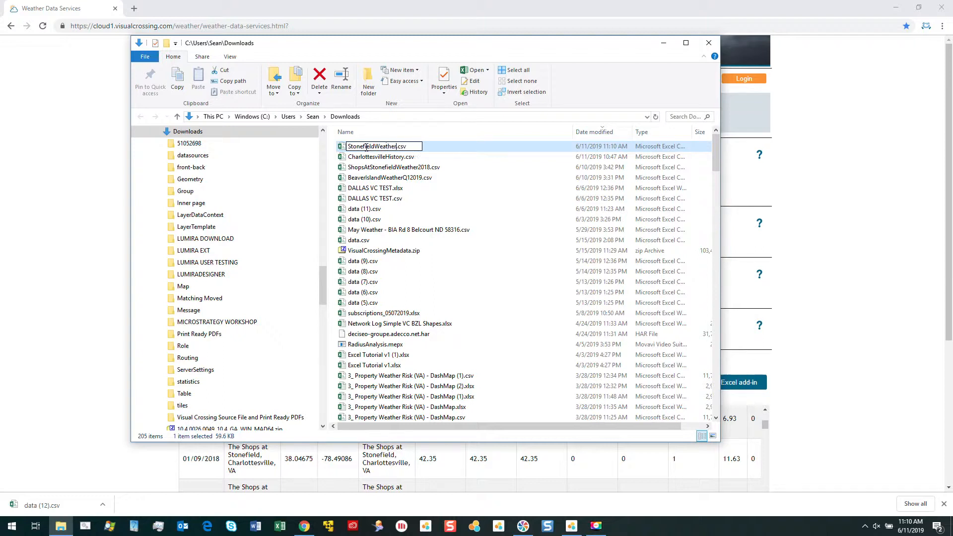
{"action": "type", "text": "y"}
{"action": "key", "text": "Return"}
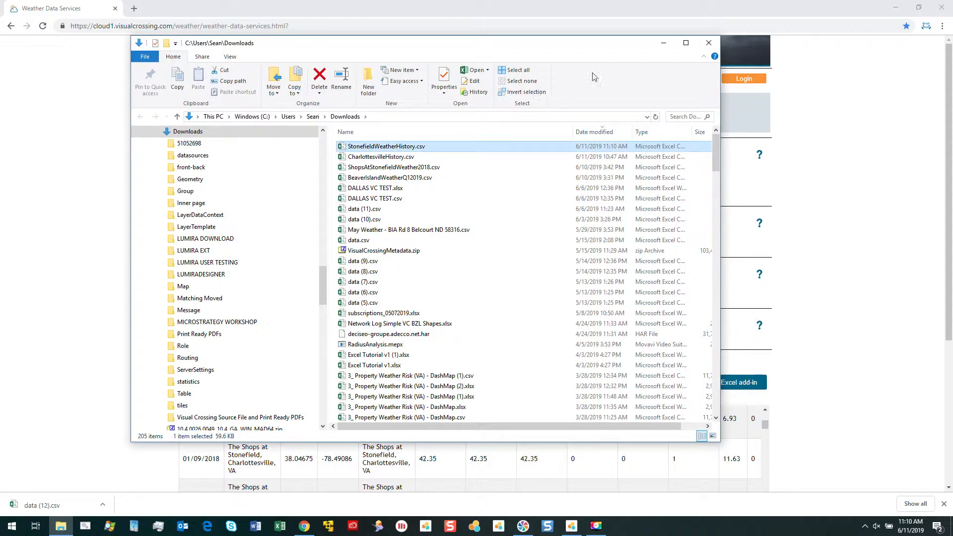
{"action": "left_click", "coordinate": [663, 45]}
Switch to SAP Lumira Discovery and import StonefieldWeatherHistory.csv from Downloads as a new text dataset with all columns
{"action": "left_click", "coordinate": [570, 527]}
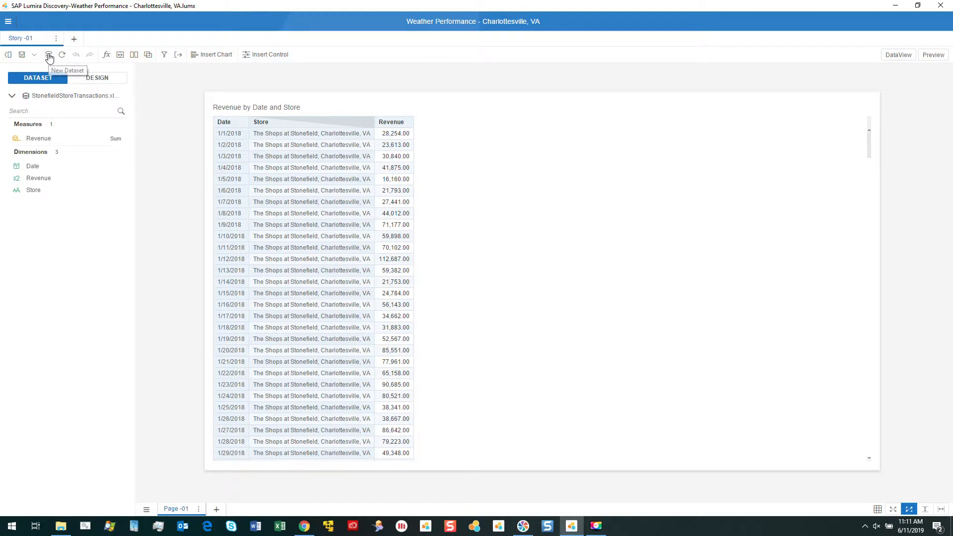
{"action": "left_click", "coordinate": [48, 55]}
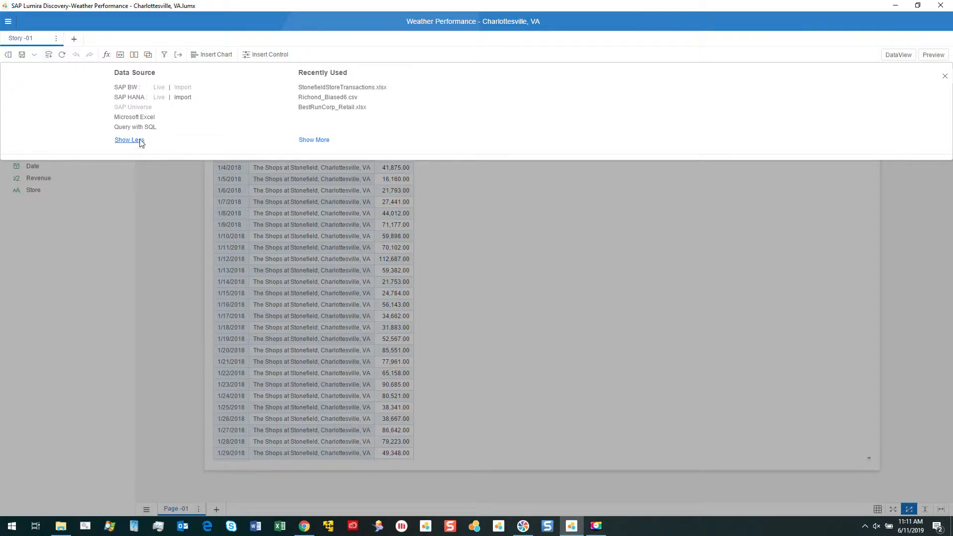
{"action": "left_click", "coordinate": [130, 141]}
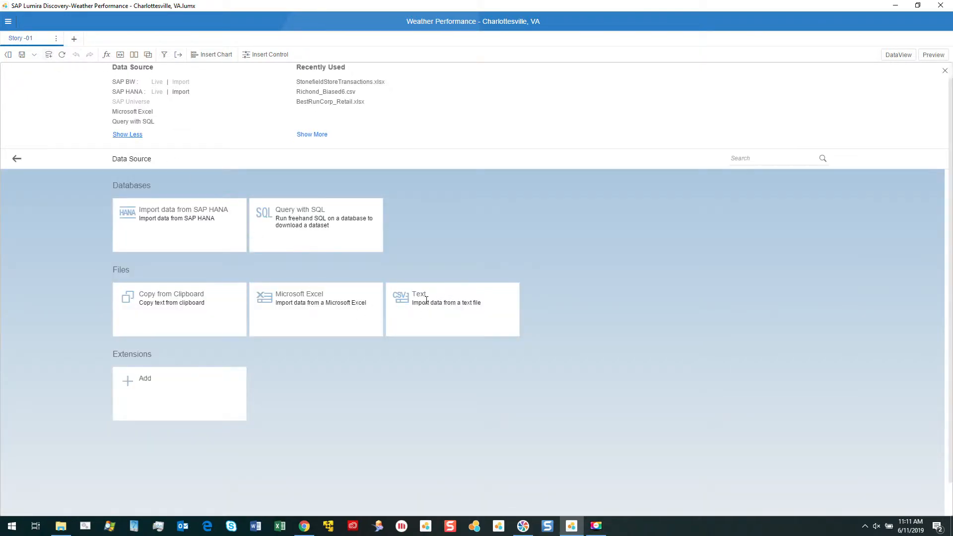
{"action": "left_click", "coordinate": [406, 303]}
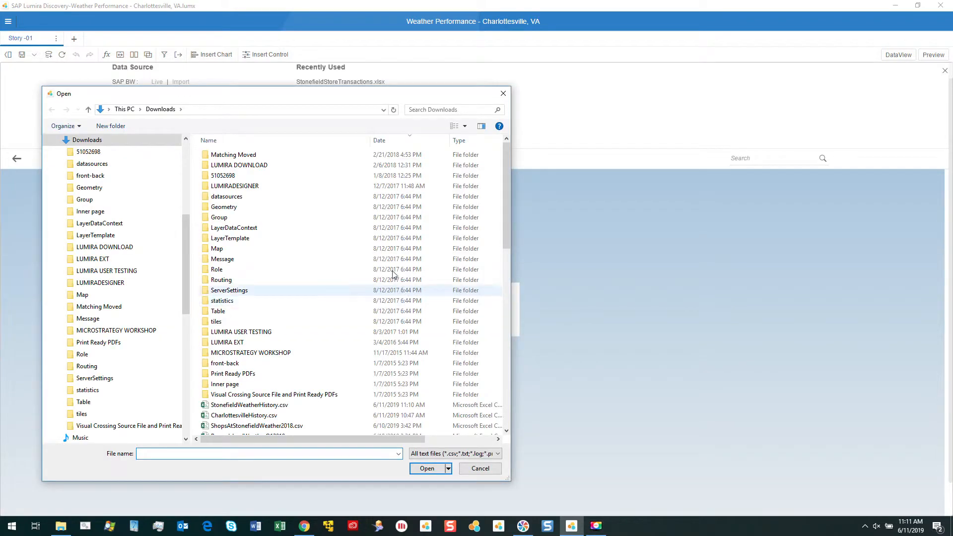
{"action": "left_click", "coordinate": [273, 406]}
{"action": "left_click", "coordinate": [427, 469]}
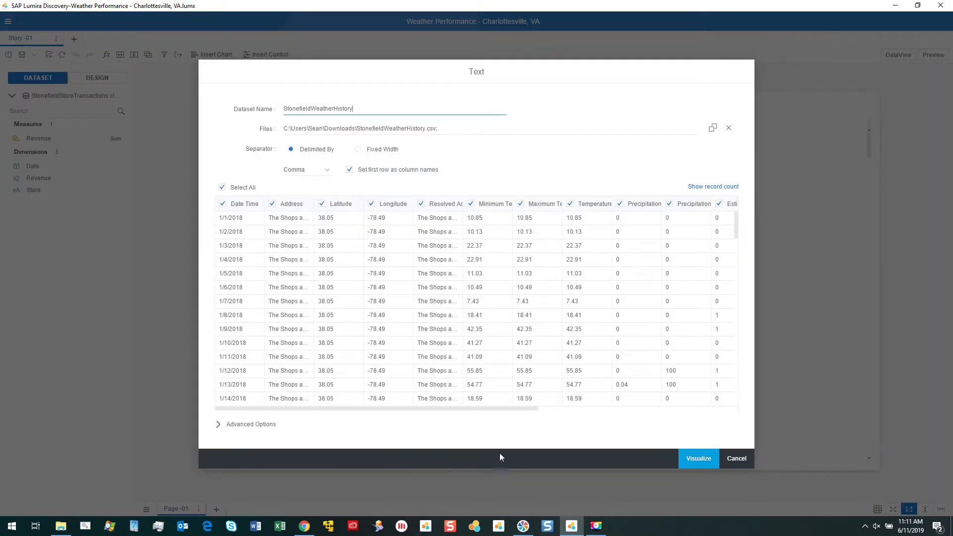
{"action": "left_click", "coordinate": [688, 462]}
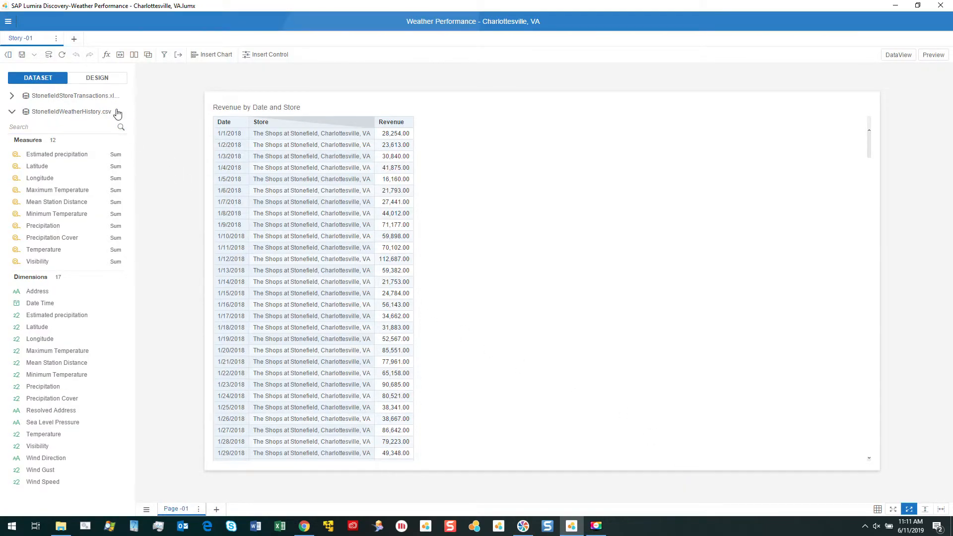
Maximize the revenue crosstab and add the weather dataset's Temperature measure to its measures
{"action": "left_click", "coordinate": [819, 103]}
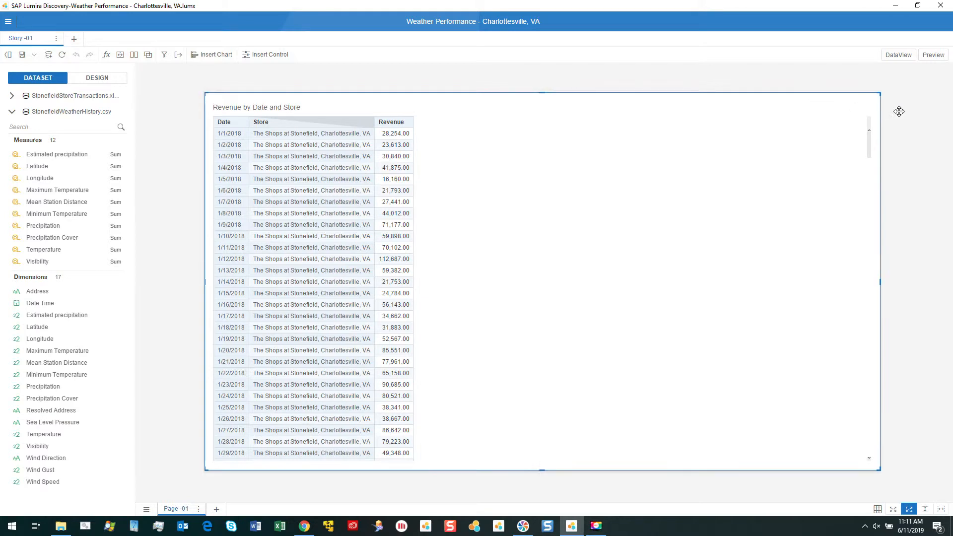
{"action": "left_click", "coordinate": [892, 103]}
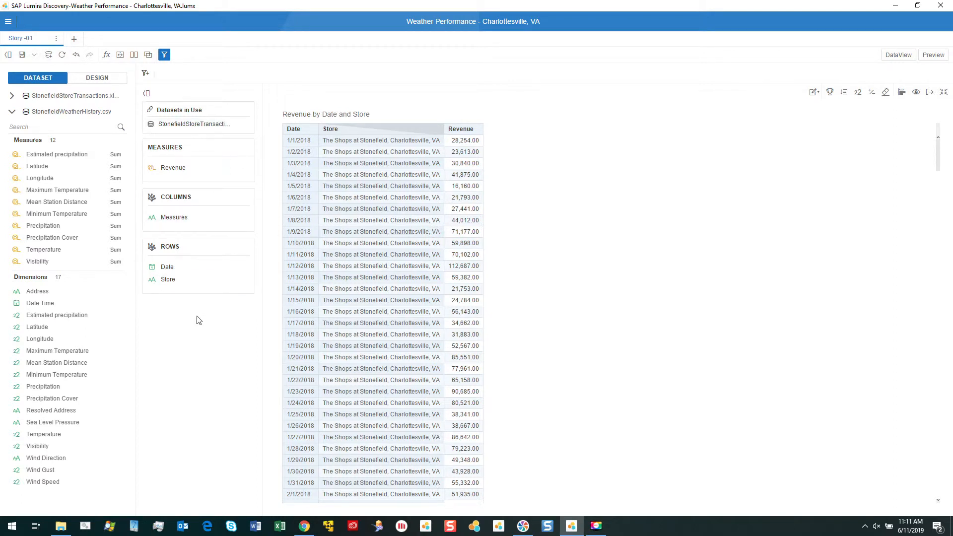
{"action": "left_click_drag", "start_coordinate": [51, 252], "coordinate": [202, 184]}
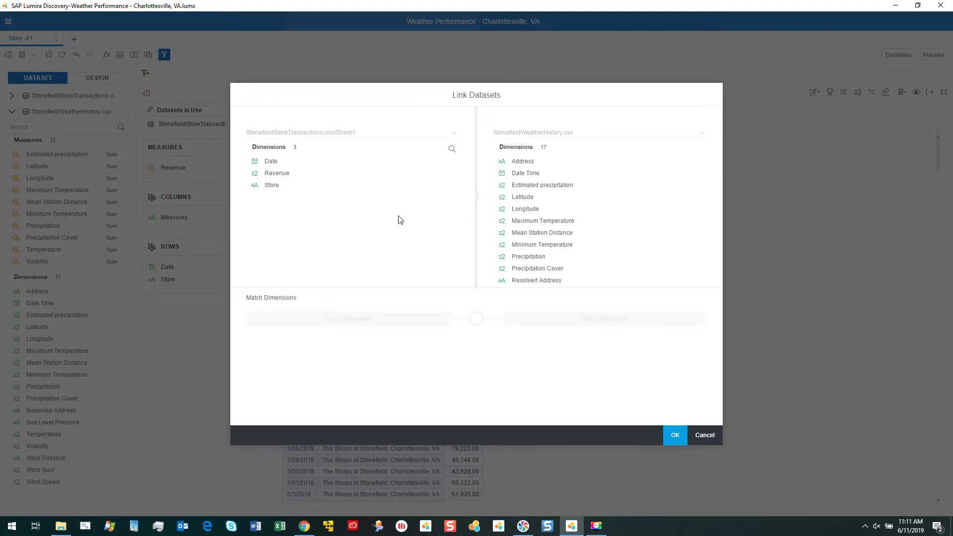
Link the two datasets by matching Date with Date Time and Store with Address
{"action": "left_click", "coordinate": [310, 164]}
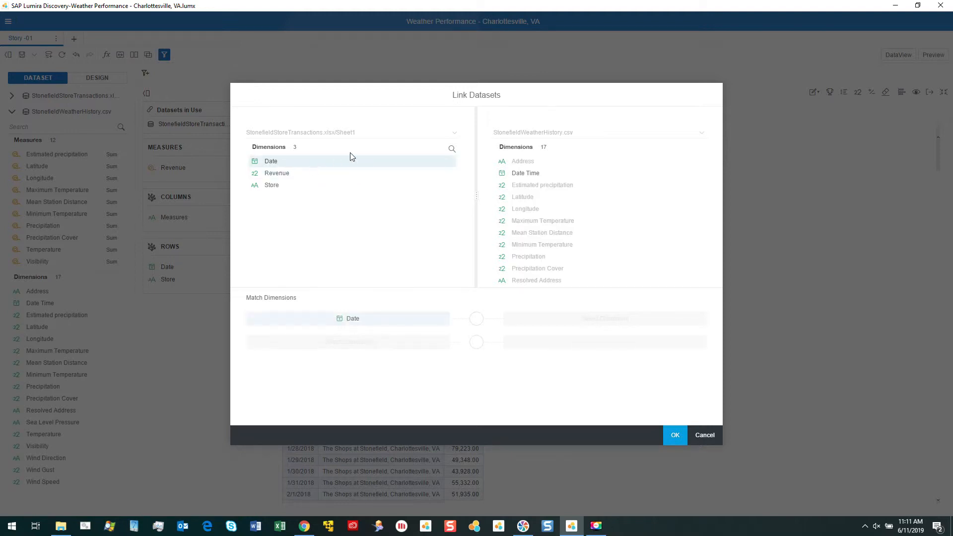
{"action": "left_click", "coordinate": [525, 175]}
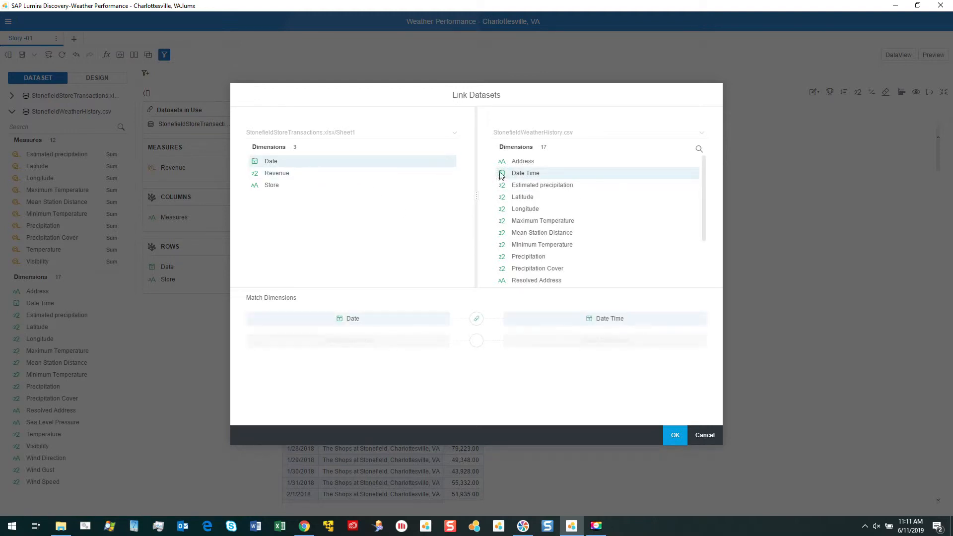
{"action": "left_click", "coordinate": [296, 187]}
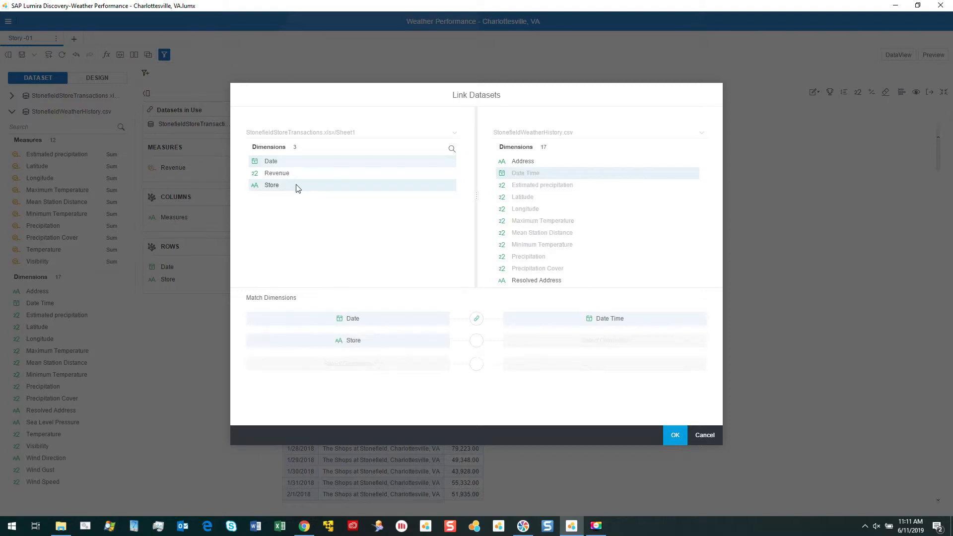
{"action": "left_click", "coordinate": [526, 163]}
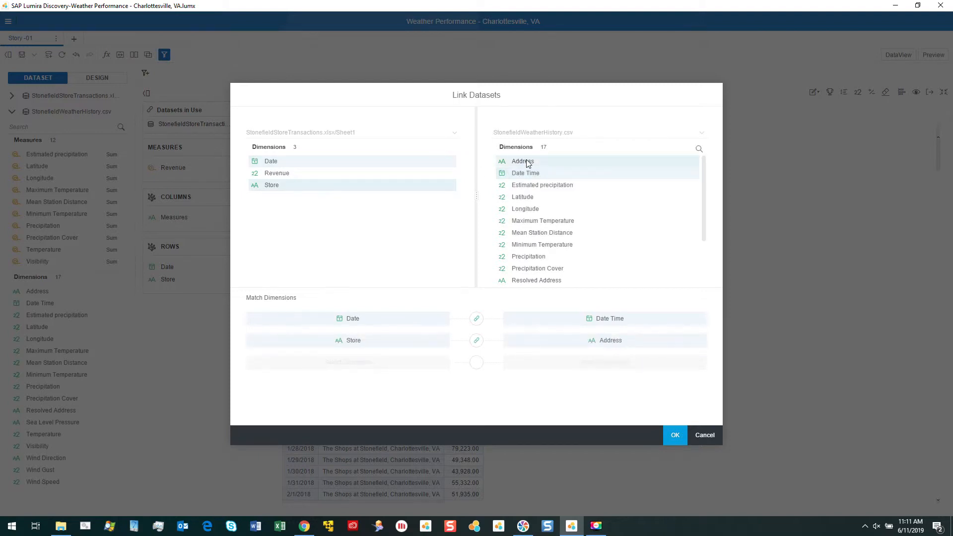
{"action": "left_click", "coordinate": [675, 435]}
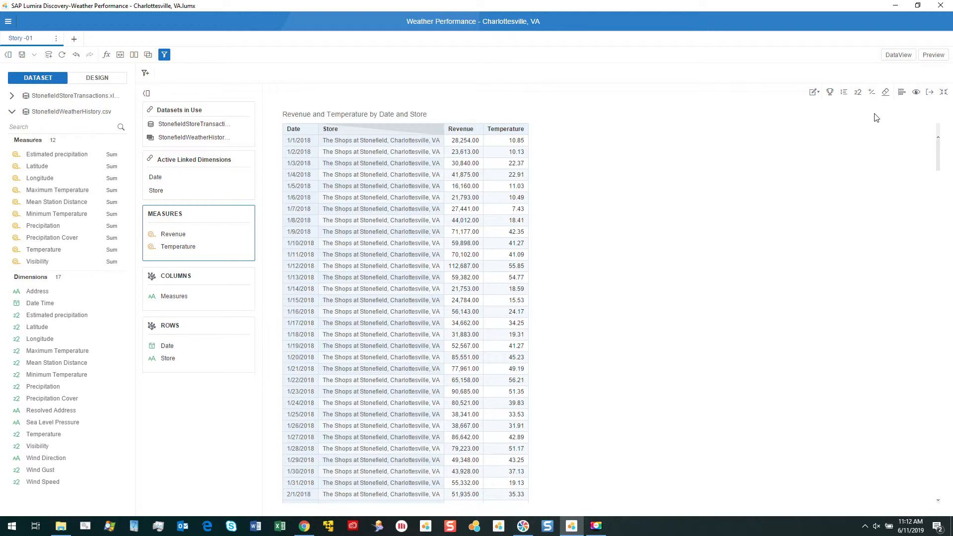
Change the crosstab to a line chart and plot Temperature alongside Revenue on a secondary Y axis
{"action": "left_click", "coordinate": [900, 93]}
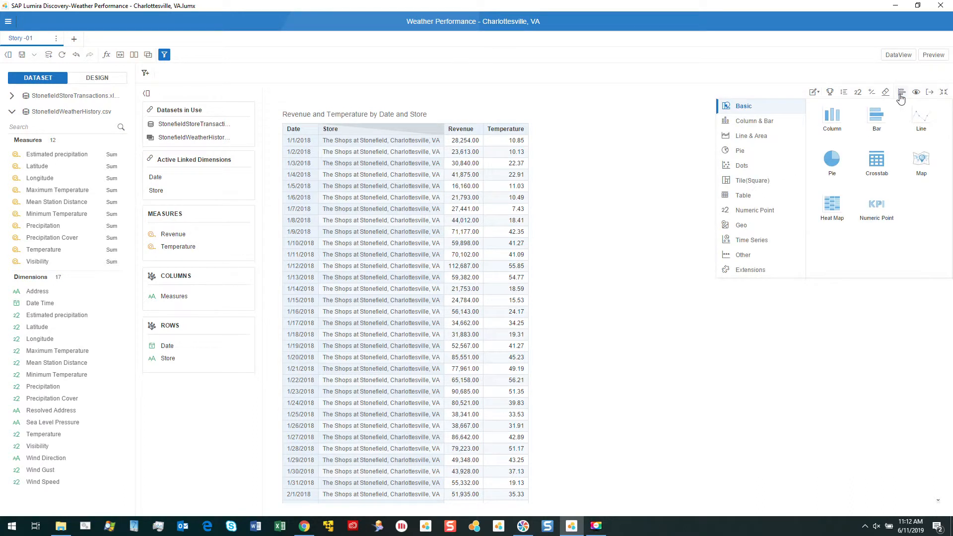
{"action": "left_click", "coordinate": [917, 123]}
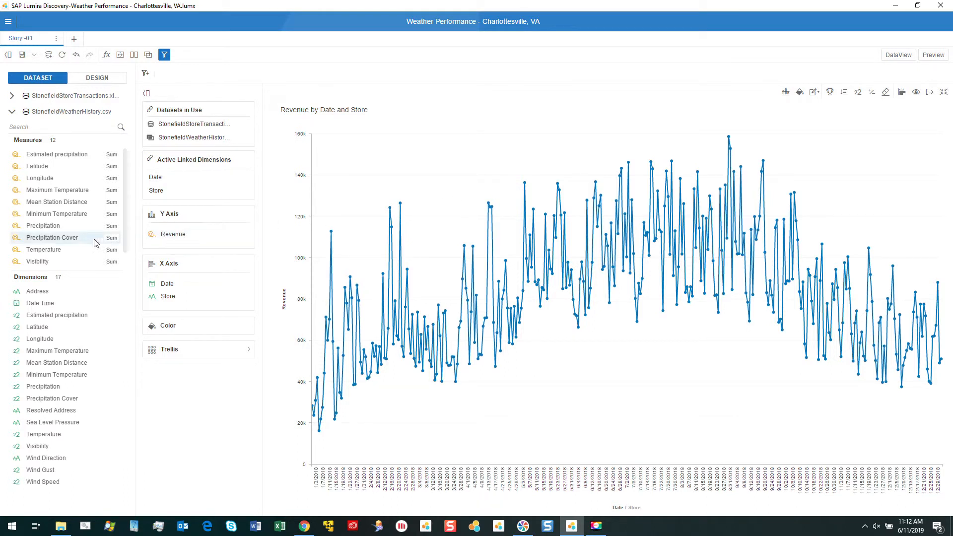
{"action": "left_click_drag", "start_coordinate": [51, 254], "coordinate": [182, 247]}
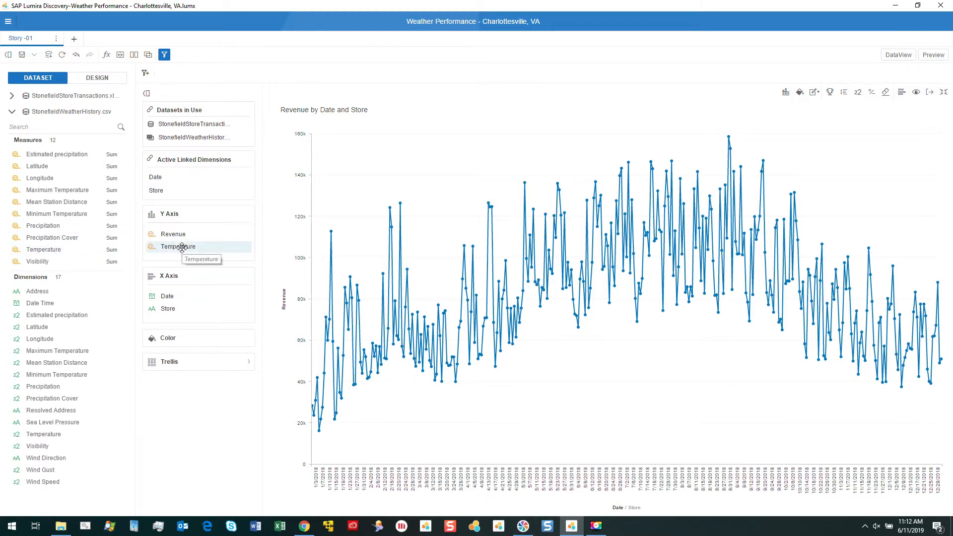
{"action": "right_click", "coordinate": [182, 247]}
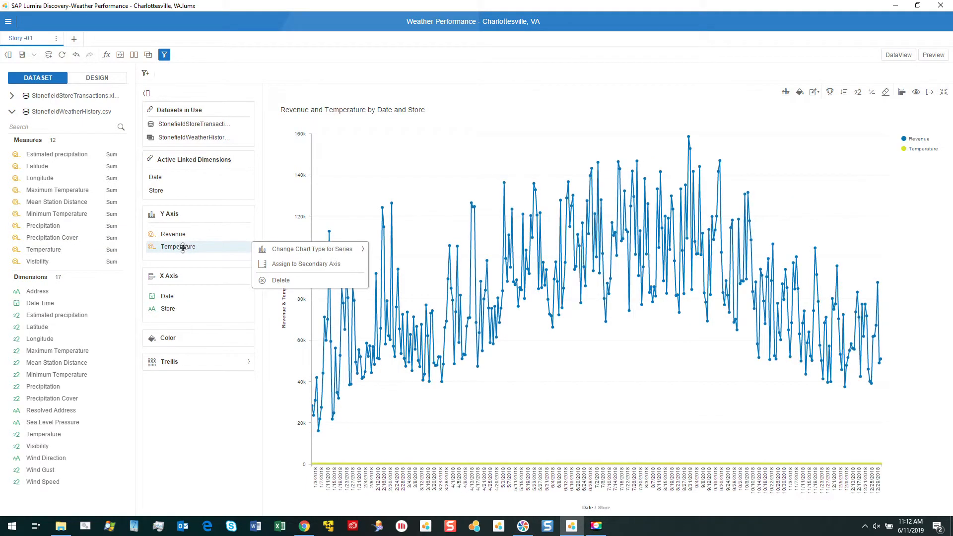
{"action": "left_click", "coordinate": [281, 267]}
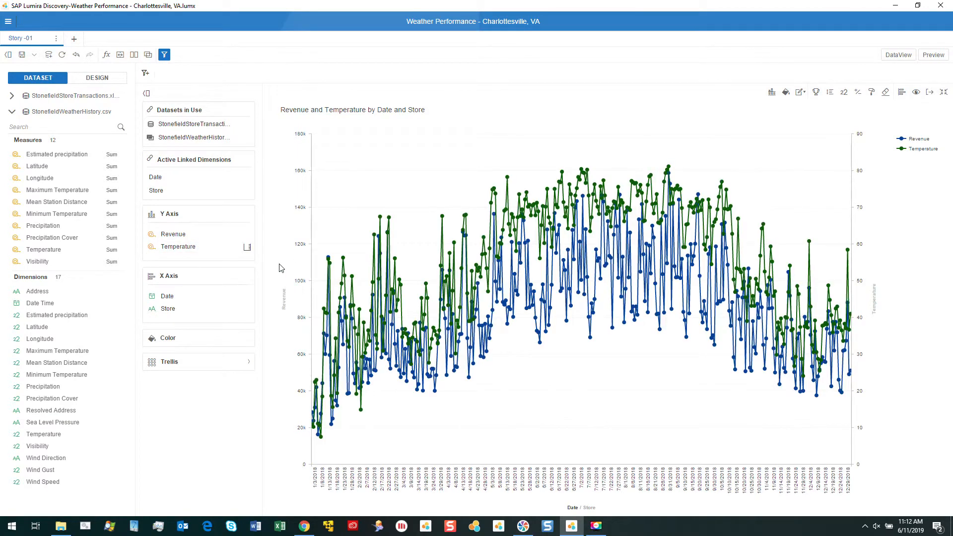